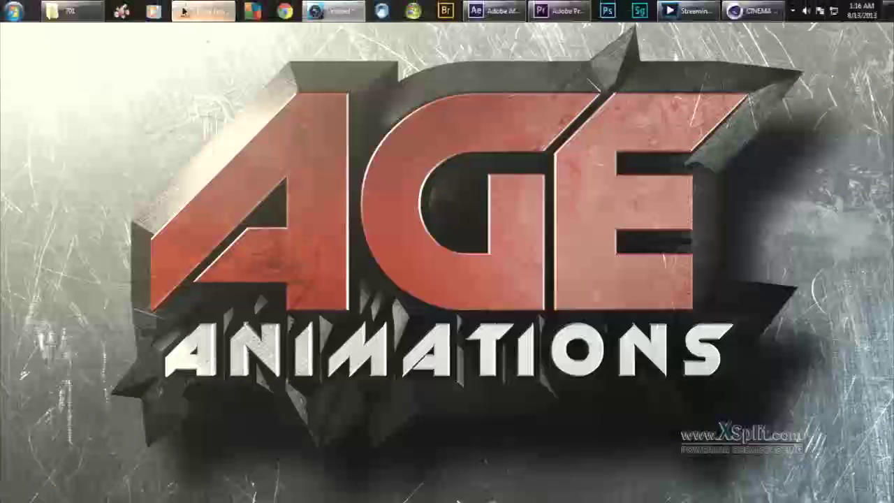
- Switch to VLC media player and play the finished video Darts Freestyle.mp4
{"action": "left_click", "coordinate": [203, 10]}
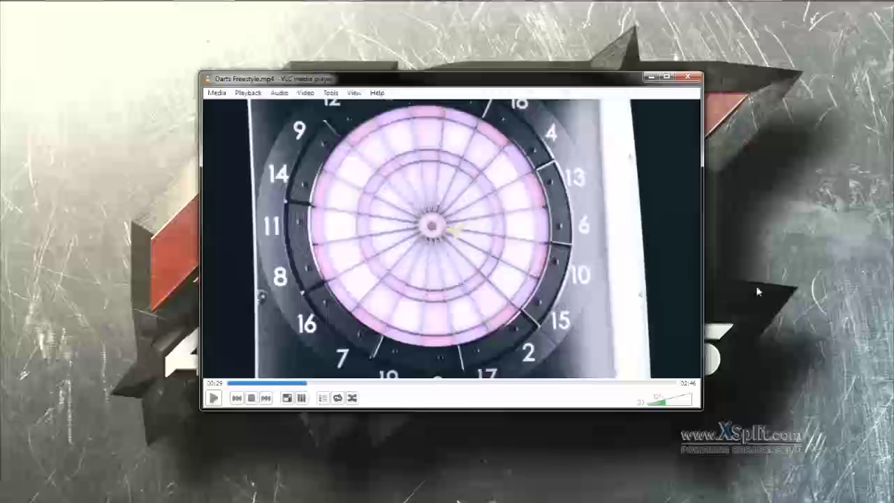
{"action": "left_click", "coordinate": [214, 398]}
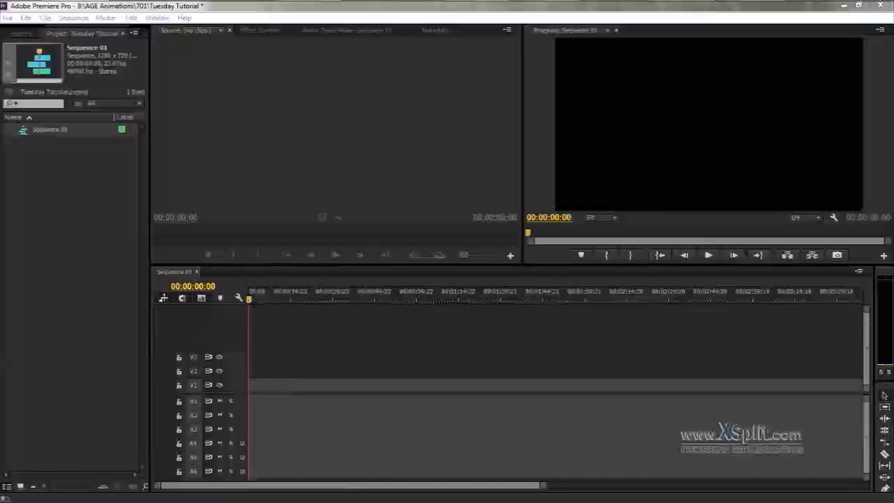
- Import MVI_2612.MOV into the Premiere Pro project and place it on track V1 at the start of Sequence 01
{"action": "left_click_drag", "start_coordinate": [90, 239], "coordinate": [97, 199]}
{"action": "left_click_drag", "start_coordinate": [51, 130], "coordinate": [254, 389]}
{"action": "left_click", "coordinate": [555, 282]}
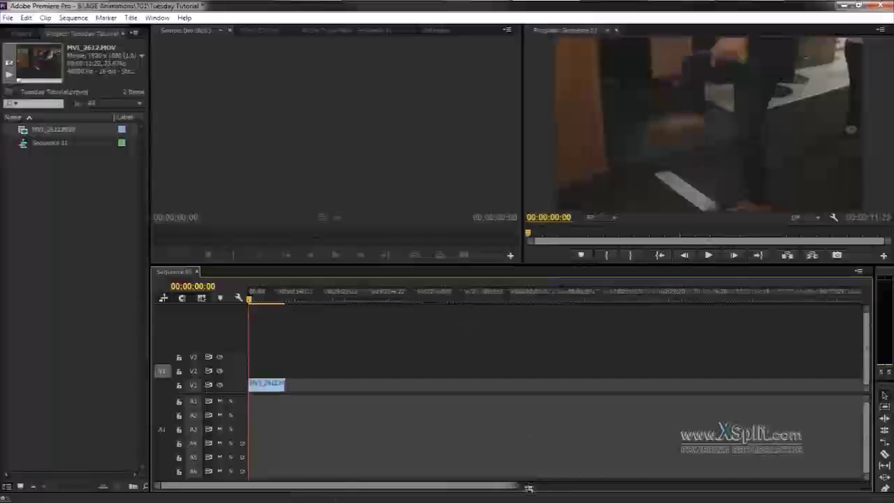
- Play through the MVI_2612.MOV clip in Sequence 01 from its beginning
{"action": "left_click", "coordinate": [707, 256]}
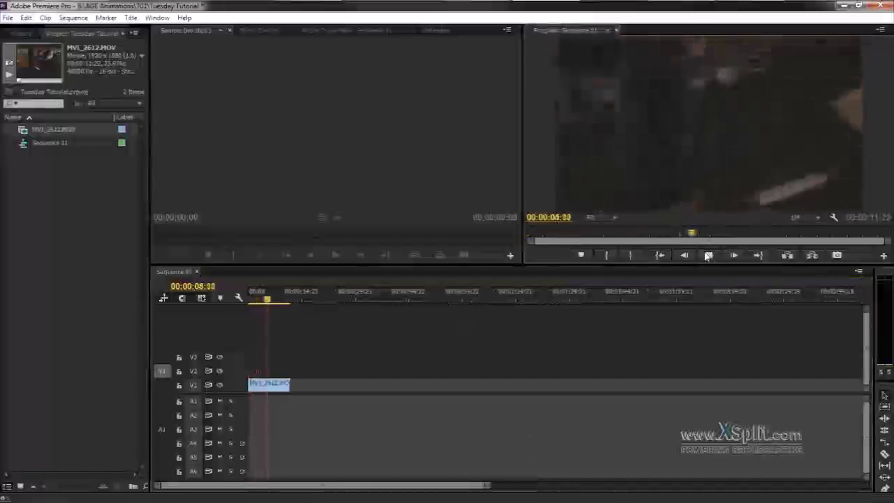
{"action": "left_click", "coordinate": [659, 255]}
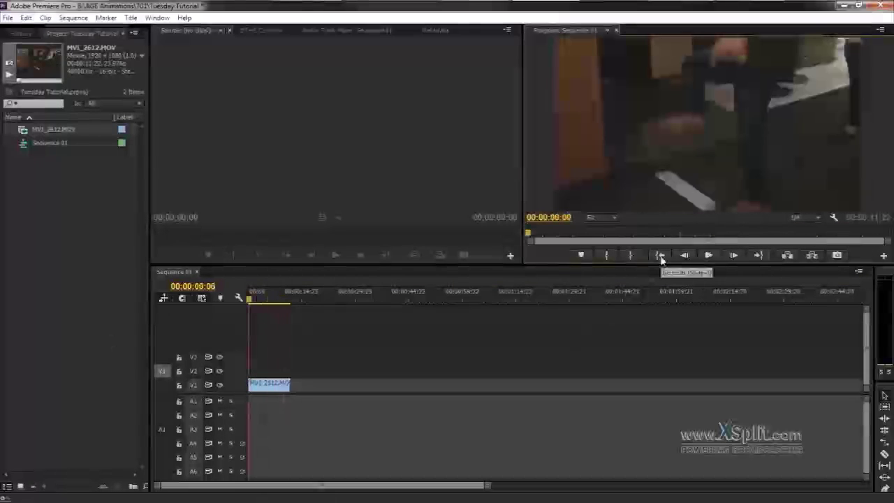
{"action": "left_click", "coordinate": [721, 257]}
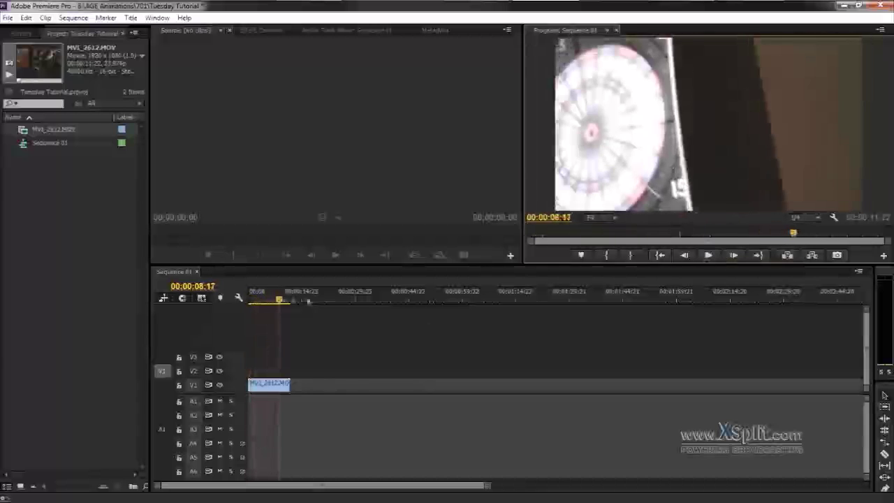
- Return to the start of the sequence and replace the MVI_2612.MOV clip with an After Effects composition
{"action": "left_click", "coordinate": [249, 301]}
{"action": "right_click", "coordinate": [277, 386]}
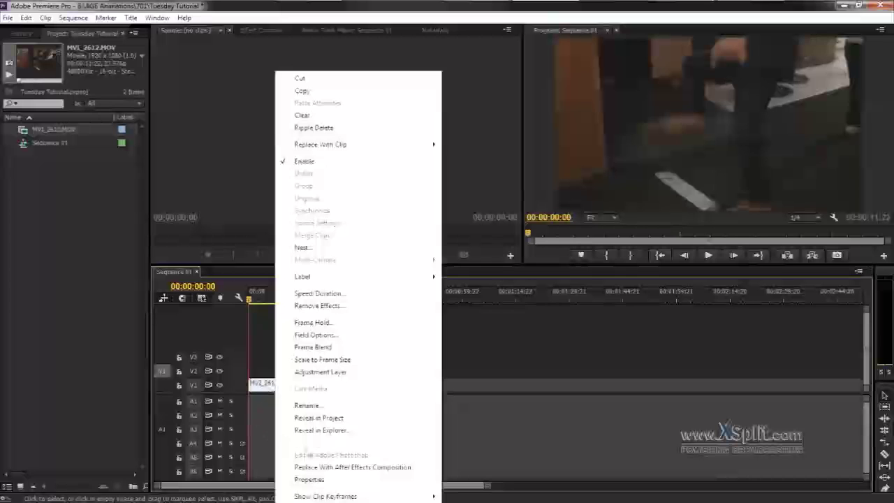
{"action": "left_click", "coordinate": [350, 469]}
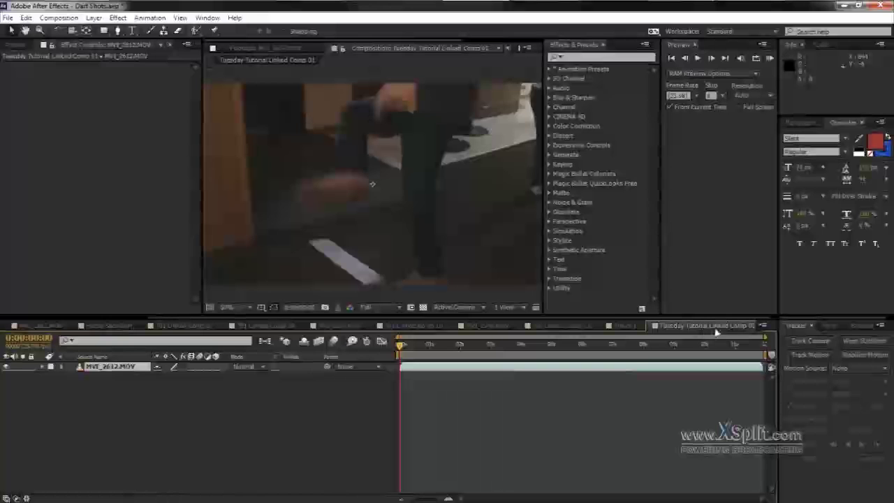
- Fit the MVI_2612.MOV layer to the composition size in Tuesday Tutorial Linked Comp 01
{"action": "scroll", "coordinate": [278, 216], "scroll_direction": "down", "scroll_amount": 2}
{"action": "right_click", "coordinate": [103, 404]}
{"action": "mouse_move", "coordinate": [173, 237]}
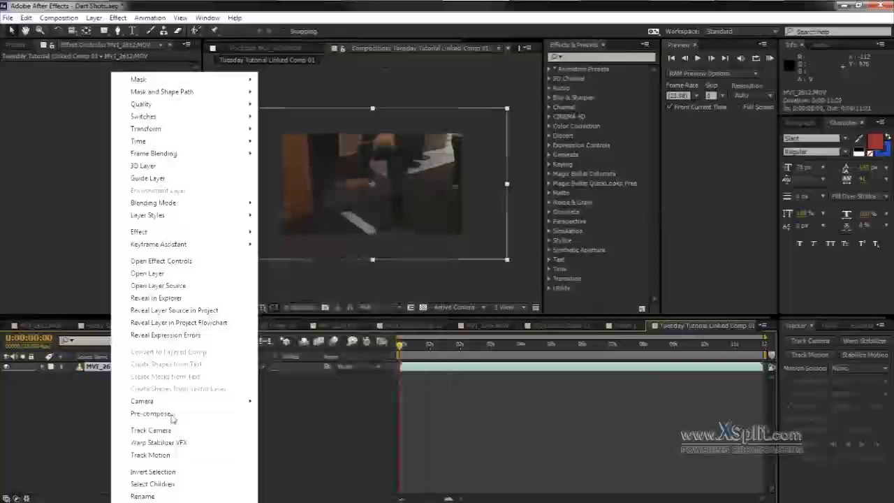
{"action": "mouse_move", "coordinate": [209, 130]}
{"action": "left_click", "coordinate": [333, 266]}
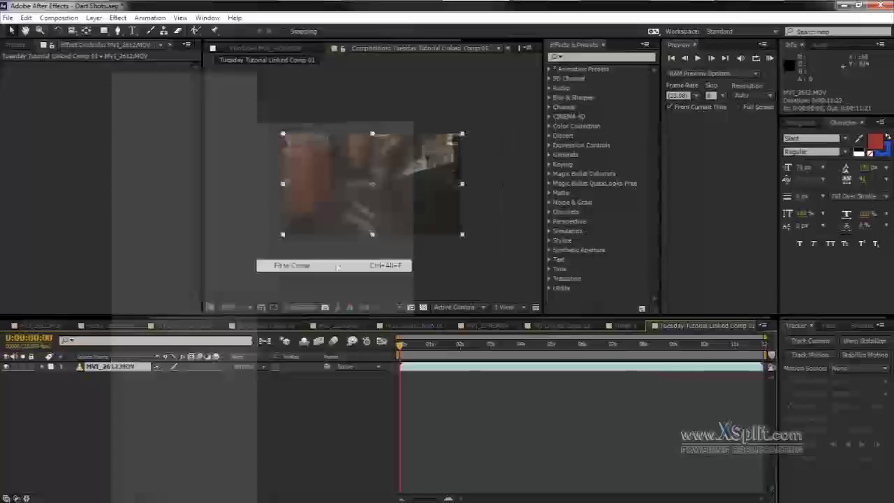
{"action": "scroll", "coordinate": [348, 215], "scroll_direction": "up", "scroll_amount": 2}
{"action": "key", "text": "ctrl+z"}
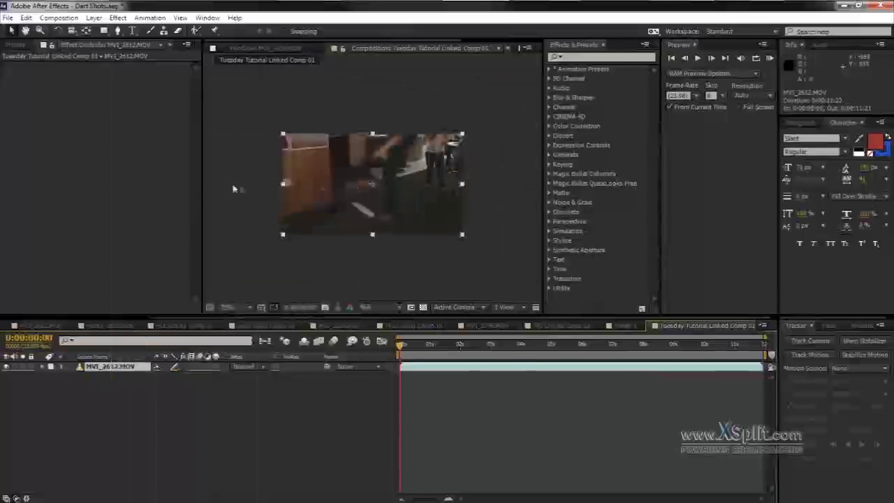
{"action": "key", "text": "ctrl+shift+z"}
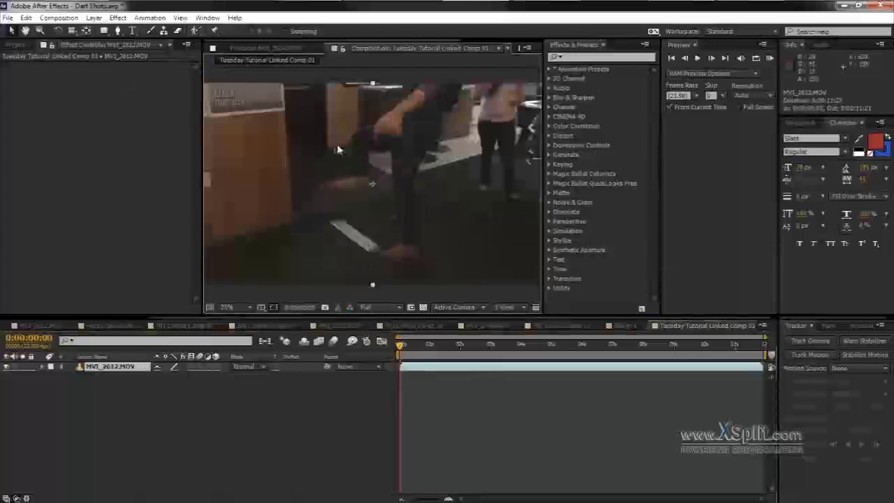
- Switch to Dart Shot 01.c4d in CINEMA 4D Lite and delete the existing keyframes of the House Dart
{"action": "left_click", "coordinate": [94, 18]}
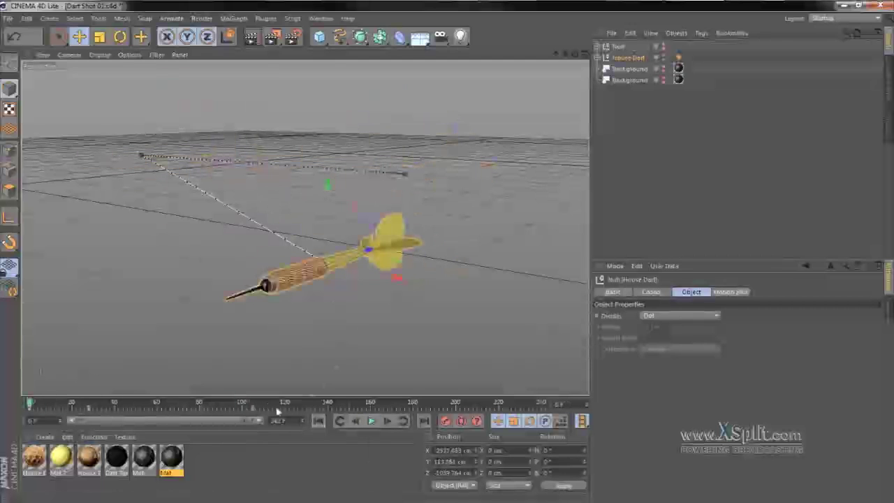
{"action": "key", "text": "Delete"}
- At frame 18, rotate the House Dart end over end and play the spin animation from the start
{"action": "left_click_drag", "start_coordinate": [279, 409], "coordinate": [68, 403]}
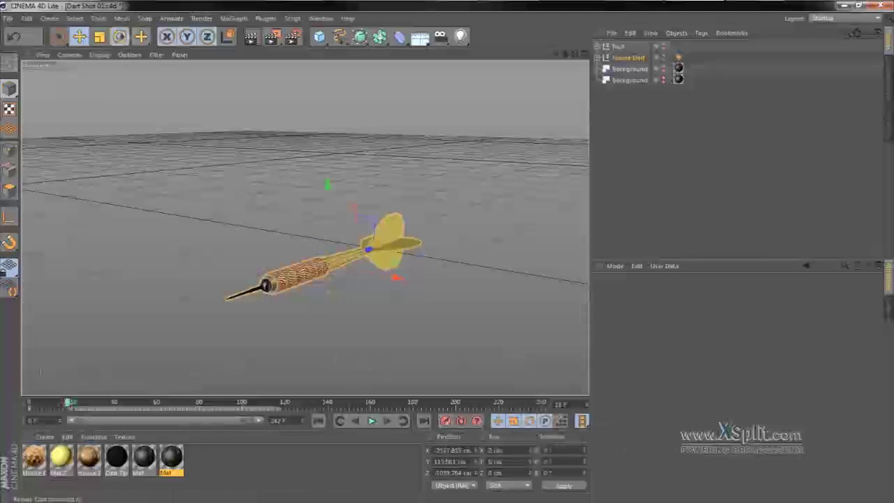
{"action": "left_click", "coordinate": [119, 36]}
{"action": "left_click_drag", "start_coordinate": [313, 218], "coordinate": [343, 268]}
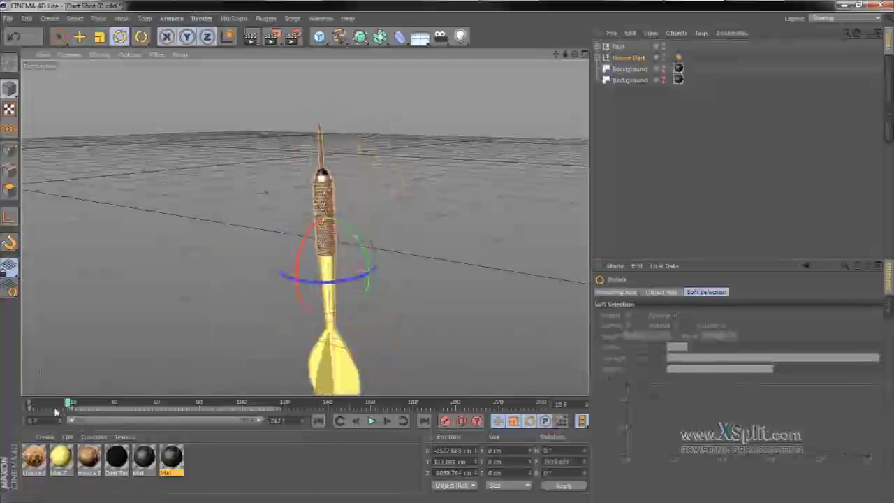
{"action": "left_click", "coordinate": [317, 421]}
{"action": "left_click", "coordinate": [371, 420]}
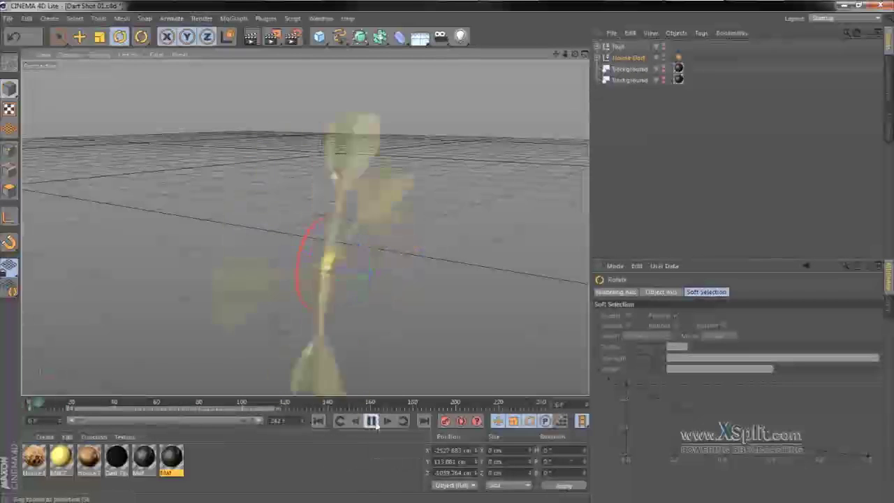
- Move the dart's rotation keyframe to about frame 190 to slow the spin, and replay the animation
{"action": "left_click_drag", "start_coordinate": [68, 408], "coordinate": [432, 407]}
{"action": "left_click", "coordinate": [317, 420]}
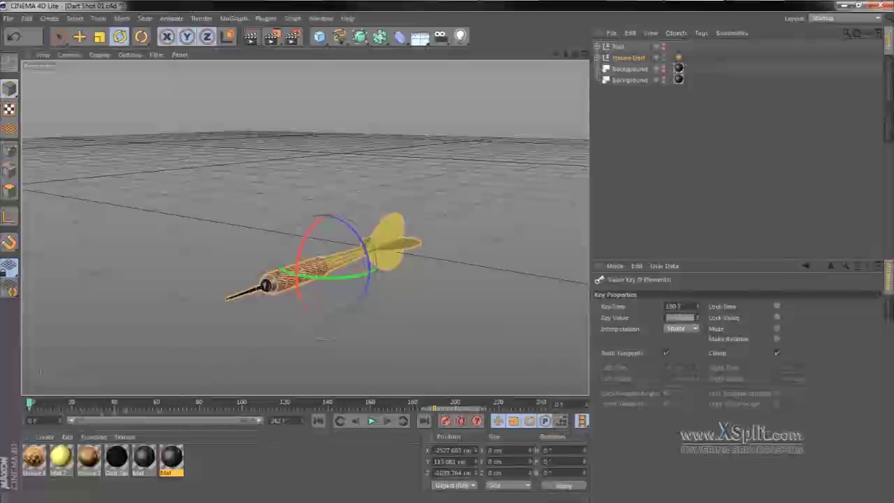
{"action": "left_click", "coordinate": [371, 420]}
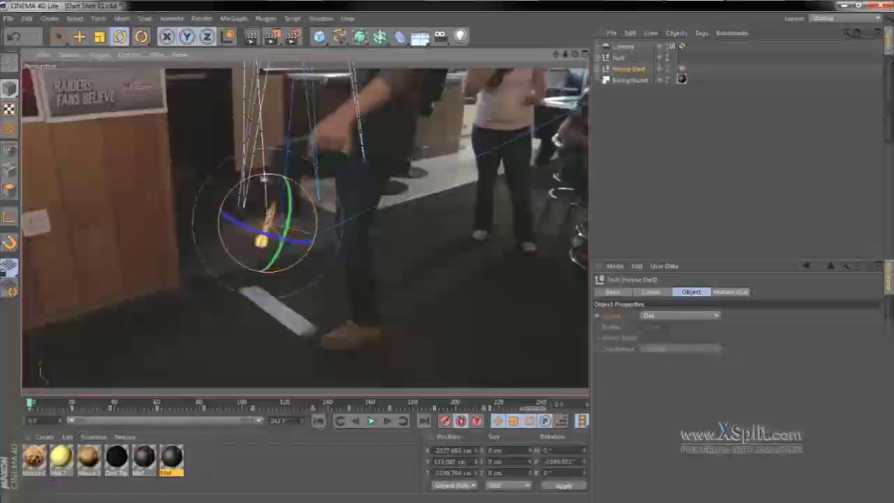
- Step through the House Dart's keyframes over the tracked footage to examine its flight path, and play the animation
{"action": "left_click_drag", "start_coordinate": [29, 403], "coordinate": [208, 369]}
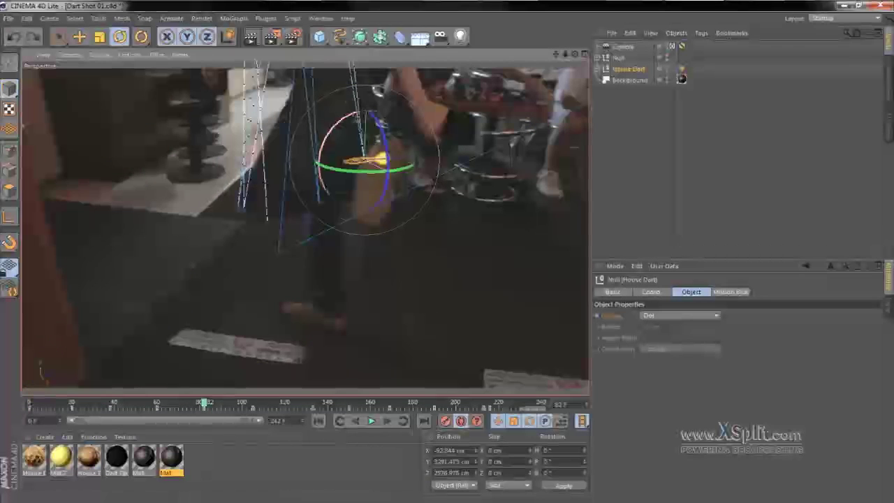
{"action": "left_click_drag", "start_coordinate": [202, 403], "coordinate": [312, 417]}
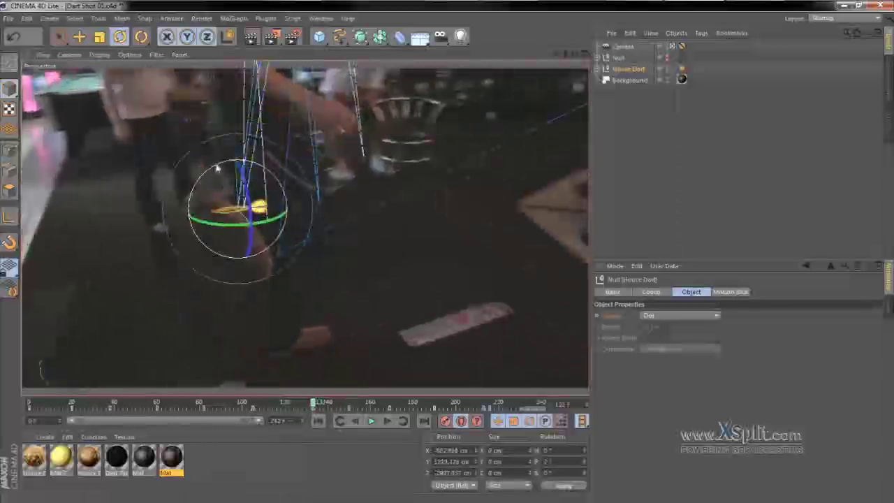
{"action": "left_click_drag", "start_coordinate": [216, 167], "coordinate": [192, 190]}
{"action": "left_click", "coordinate": [402, 423]}
{"action": "left_click", "coordinate": [402, 423]}
{"action": "left_click_drag", "start_coordinate": [319, 154], "coordinate": [308, 176]}
{"action": "left_click", "coordinate": [404, 421]}
{"action": "left_click", "coordinate": [405, 422]}
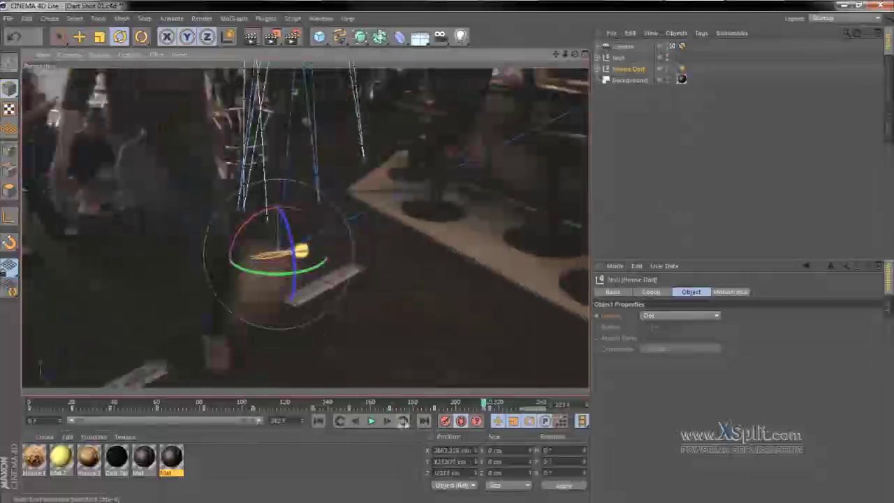
{"action": "left_click", "coordinate": [403, 421]}
{"action": "left_click", "coordinate": [346, 420]}
{"action": "left_click_drag", "start_coordinate": [265, 223], "coordinate": [274, 236]}
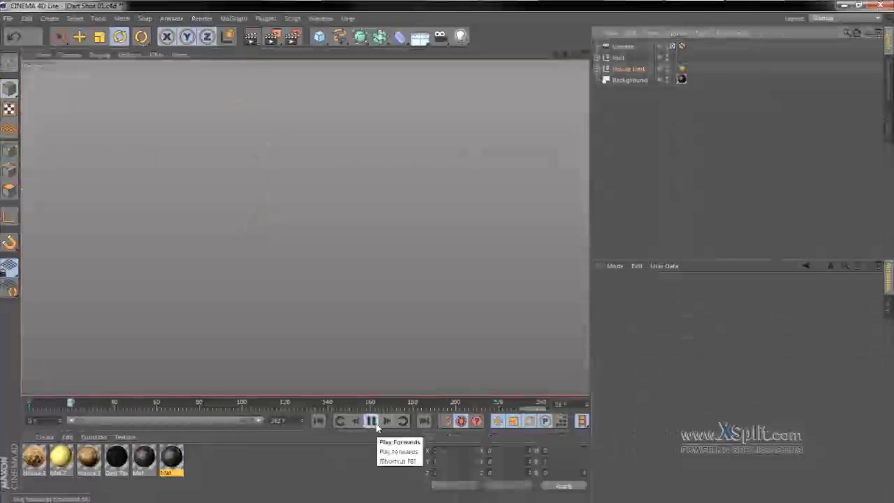
{"action": "left_click", "coordinate": [370, 420]}
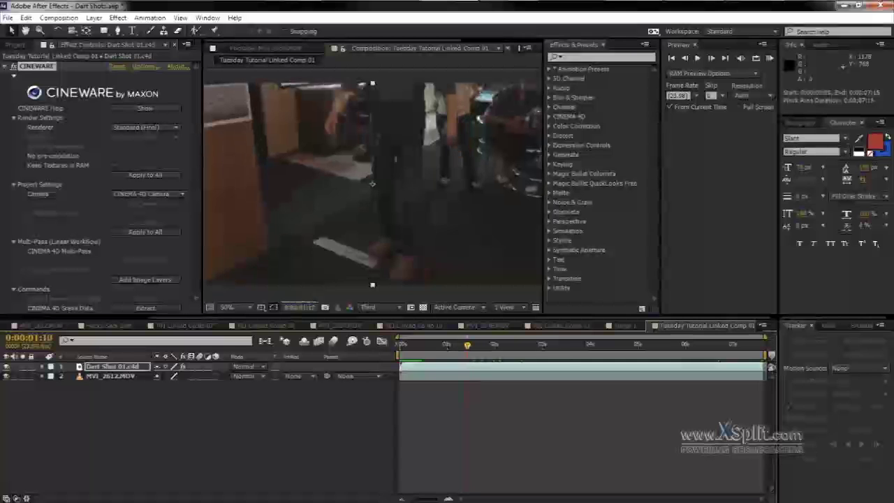
- Set the CINEWARE renderer of the Dart Shot 01.c4d layer to Standard (Draft)
{"action": "left_click", "coordinate": [146, 126]}
{"action": "left_click", "coordinate": [165, 147]}
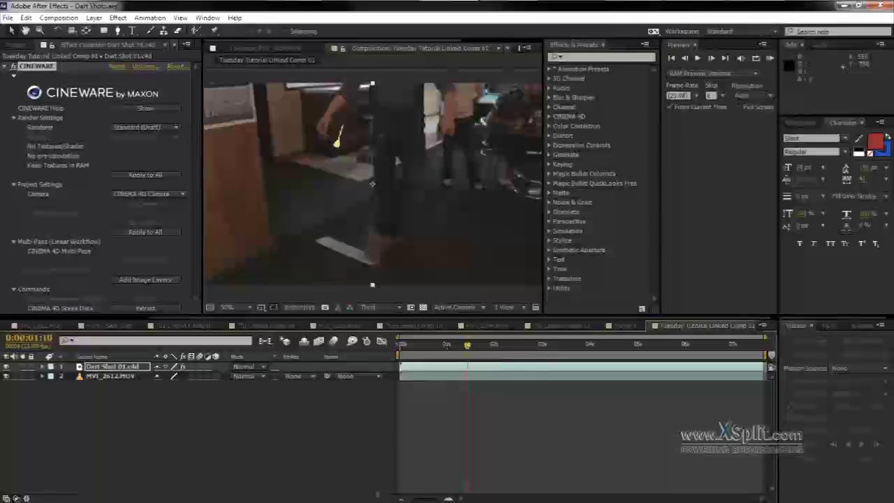
- Switch to Premiere Pro and preview the linked composition with the dart around 00:00:02:19
{"action": "key", "text": "alt+Tab"}
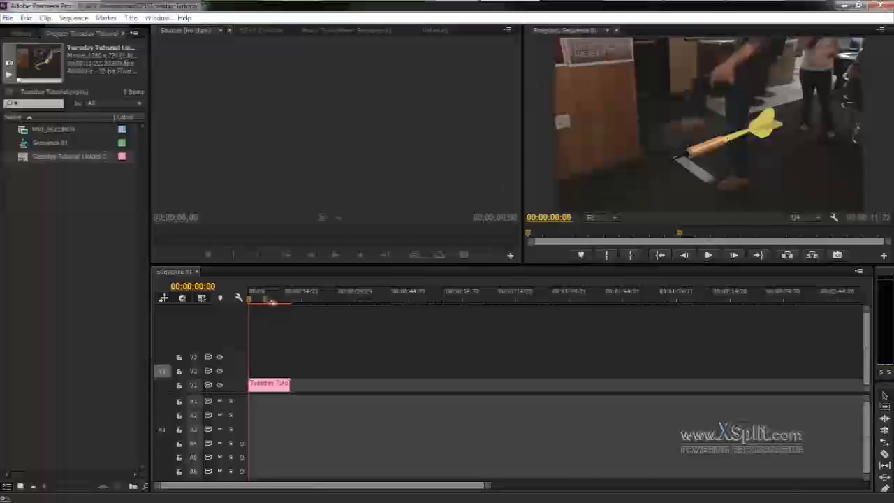
{"action": "left_click_drag", "start_coordinate": [250, 296], "coordinate": [255, 297]}
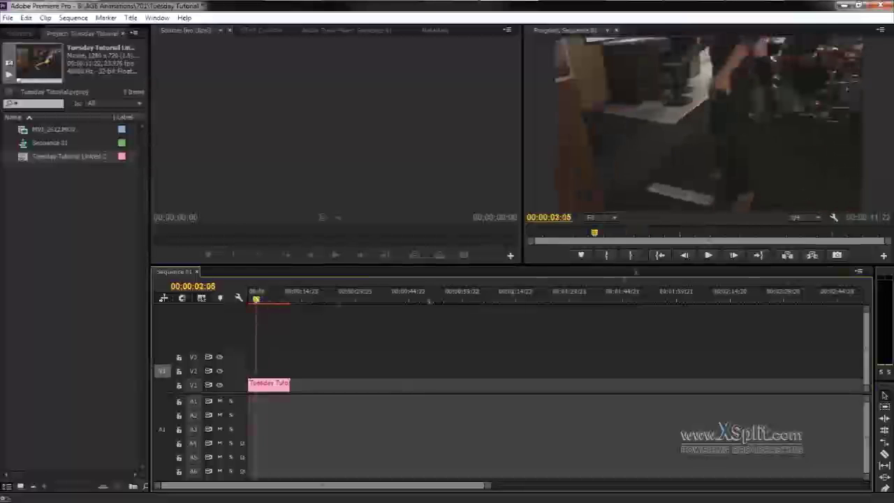
{"action": "left_click", "coordinate": [715, 257]}
{"action": "left_click", "coordinate": [715, 258]}
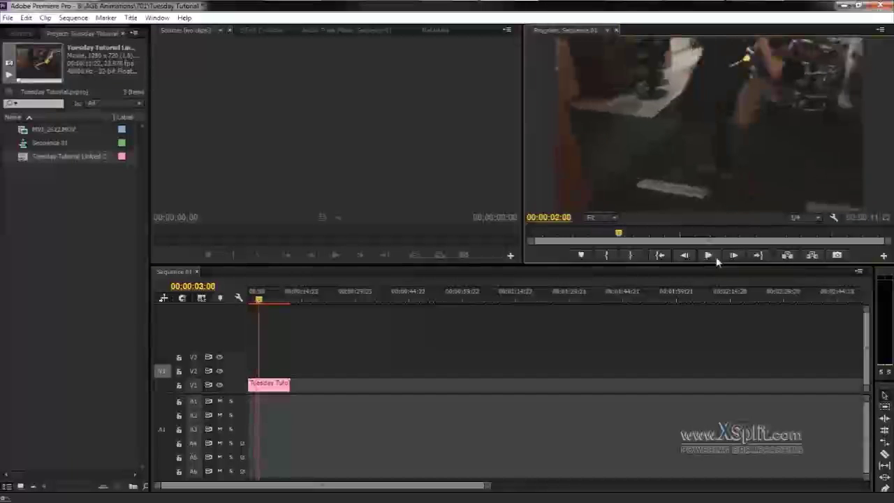
{"action": "left_click_drag", "start_coordinate": [617, 233], "coordinate": [614, 238]}
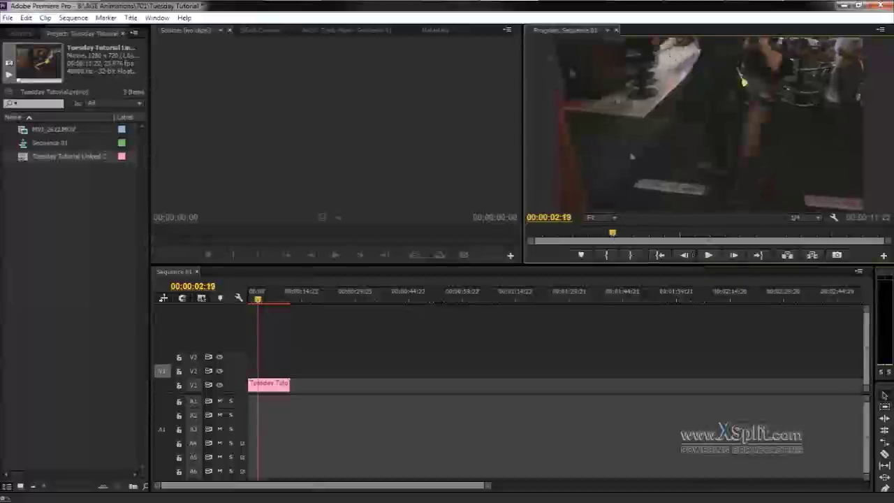
- Switch to After Effects and set the CINEWARE renderer of the Dart Shot 01.c4d layer to Standard (Final)
{"action": "left_click", "coordinate": [403, 9]}
{"action": "left_click", "coordinate": [169, 129]}
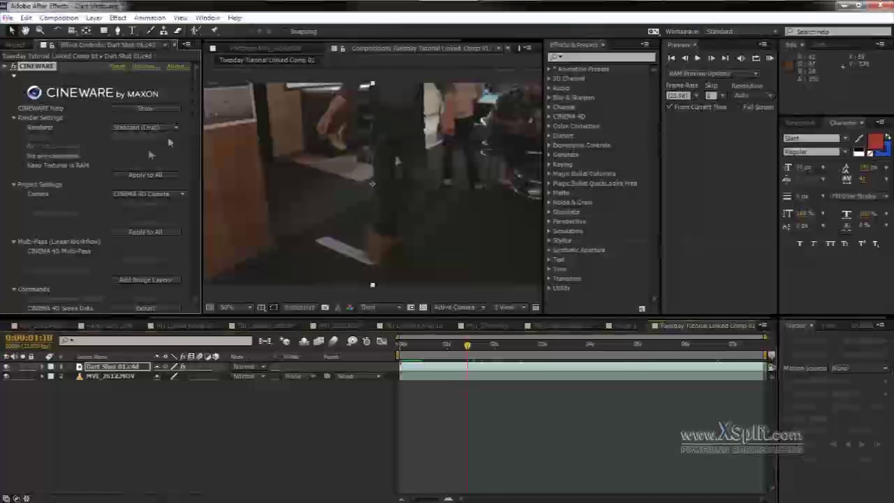
- Switch to Premiere Pro and check the linked clip in Sequence 01 back to about 00:00:00:23
{"action": "left_click", "coordinate": [618, 7]}
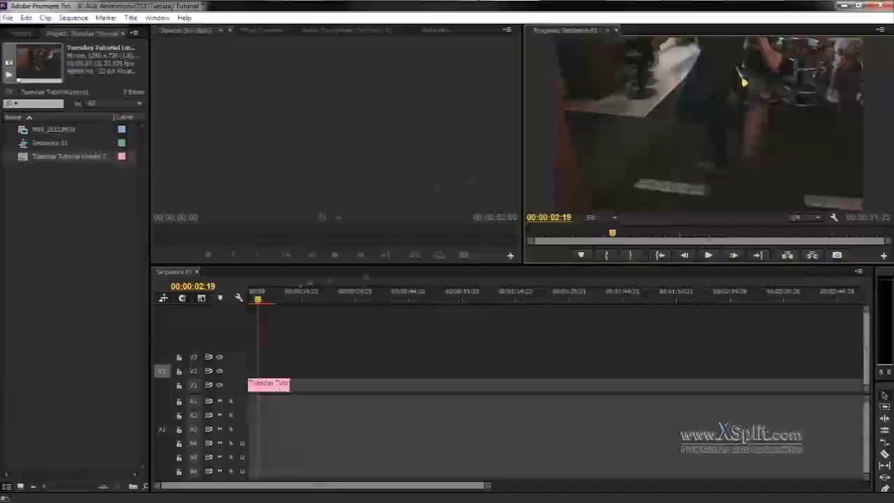
{"action": "left_click", "coordinate": [258, 301]}
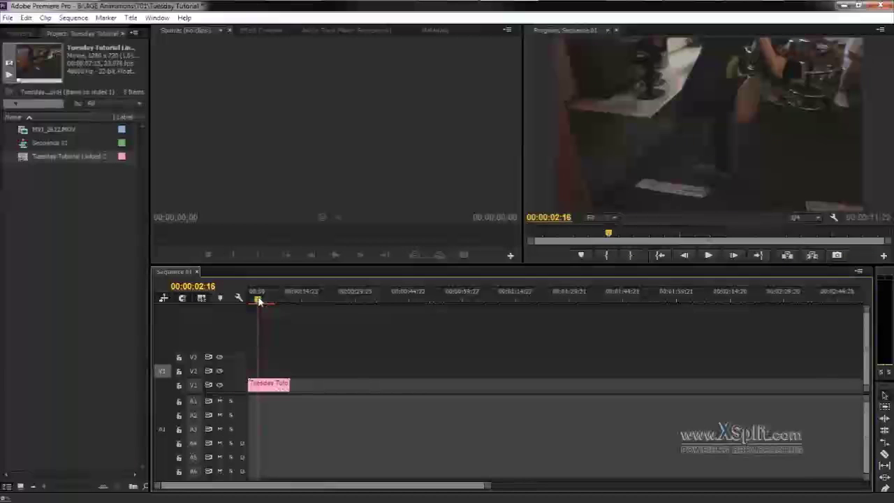
{"action": "left_click_drag", "start_coordinate": [254, 301], "coordinate": [253, 300]}
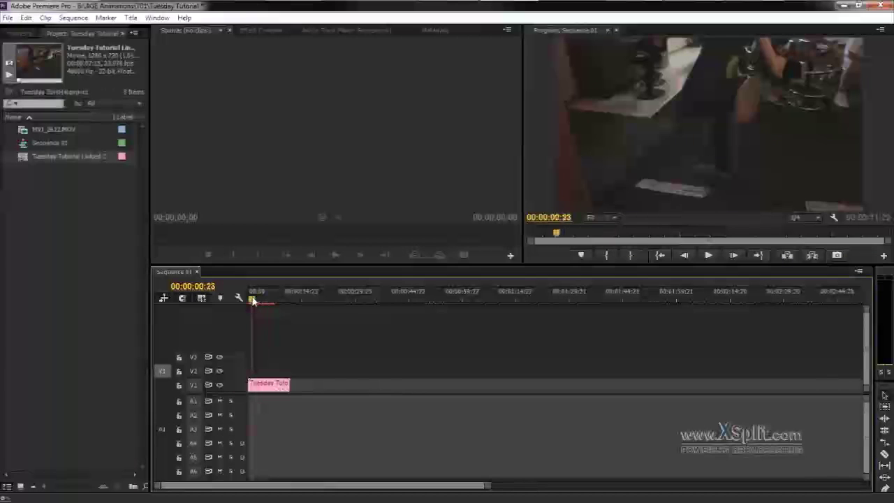
- Switch to After Effects, collapse the CINEWARE effect and apply Fast Blur to the Dart Shot 01.c4d layer
{"action": "left_click", "coordinate": [455, 8]}
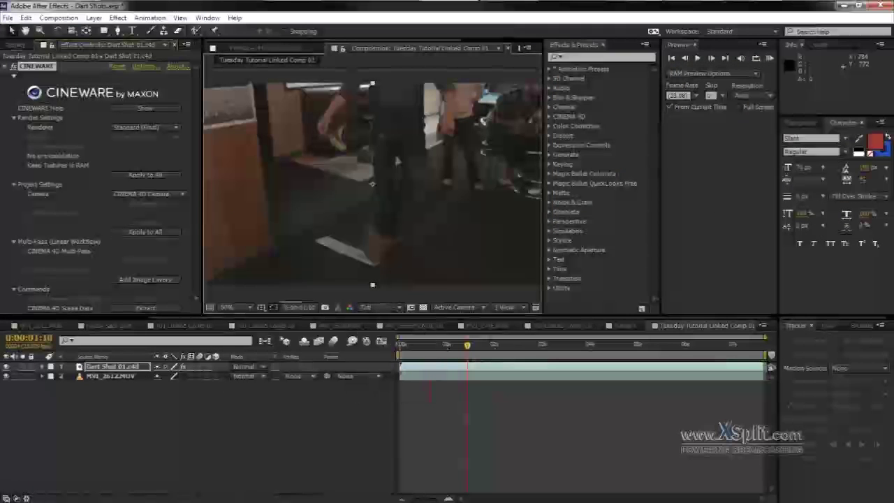
{"action": "left_click", "coordinate": [5, 67]}
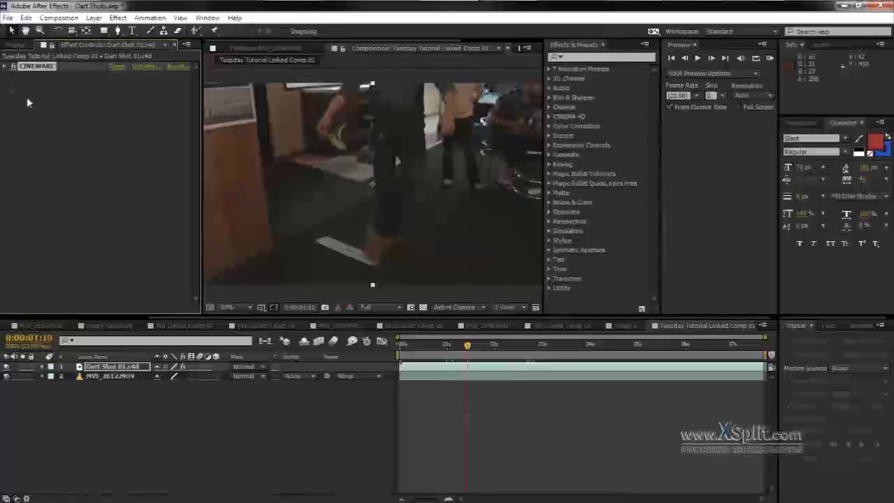
{"action": "left_click", "coordinate": [118, 17]}
{"action": "mouse_move", "coordinate": [41, 97]}
{"action": "left_click", "coordinate": [268, 221]}
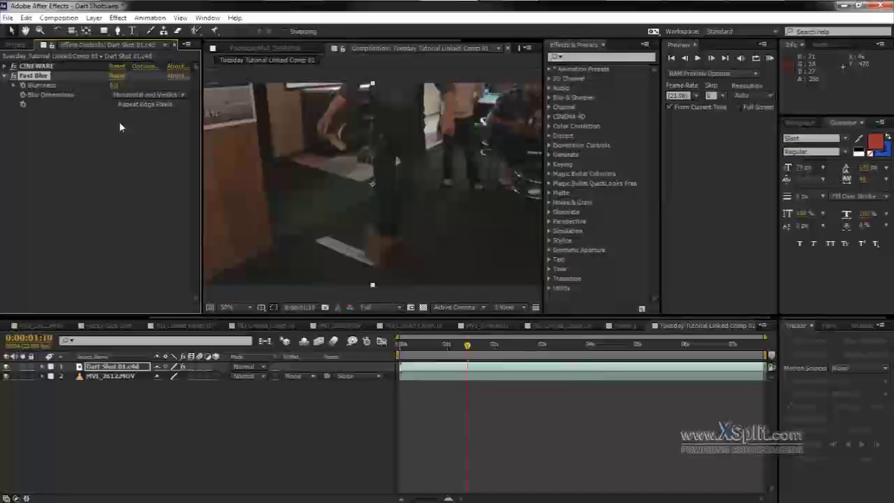
- Set a light Blurriness for the Fast Blur on the Dart Shot 01.c4d layer and turn on Repeat Edge Pixels
{"action": "left_click", "coordinate": [116, 85]}
{"action": "left_click", "coordinate": [139, 144]}
{"action": "left_click", "coordinate": [120, 106]}
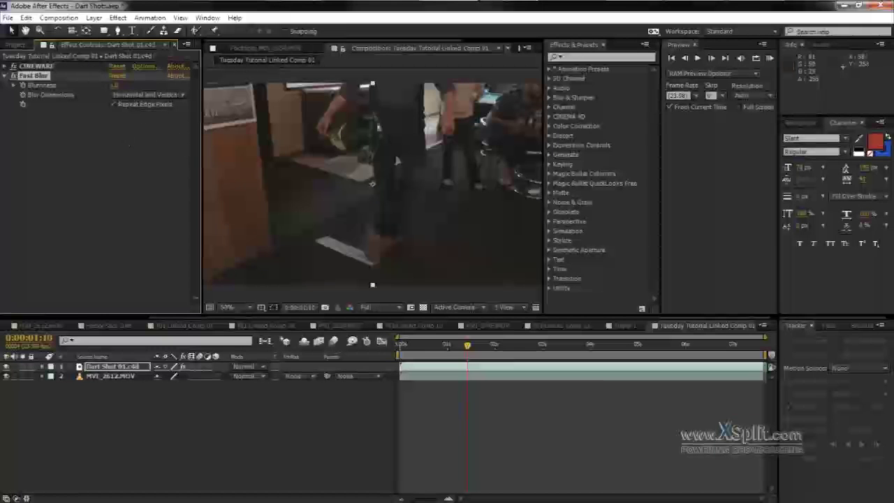
{"action": "left_click", "coordinate": [115, 85]}
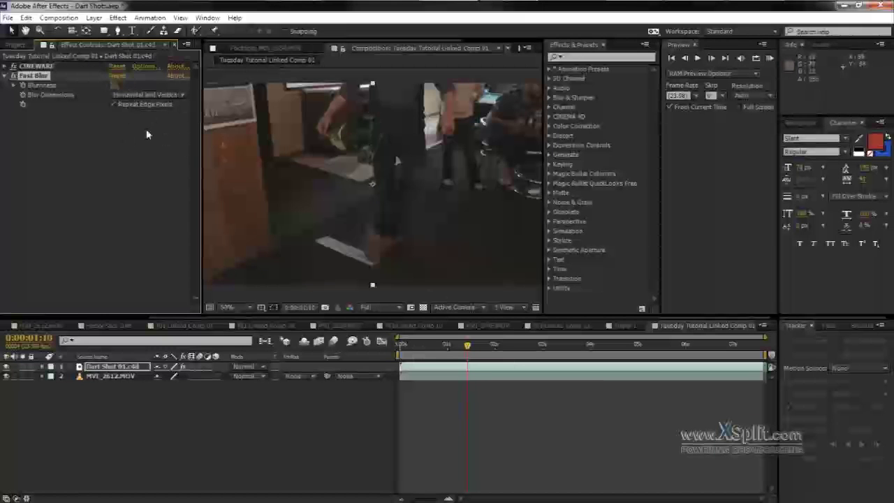
- Apply a Tint effect to the Dart Shot 01.c4d layer with Amount to Tint at 26%
{"action": "left_click", "coordinate": [118, 17]}
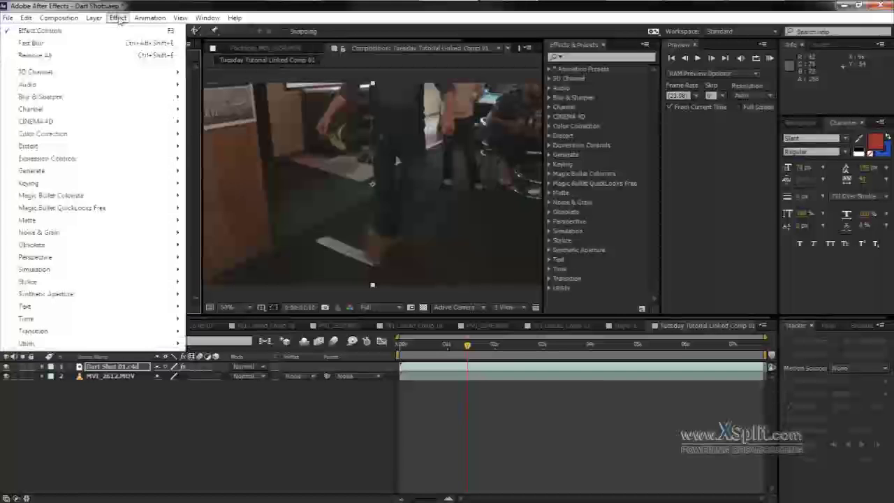
{"action": "mouse_move", "coordinate": [70, 134]}
{"action": "left_click", "coordinate": [209, 462]}
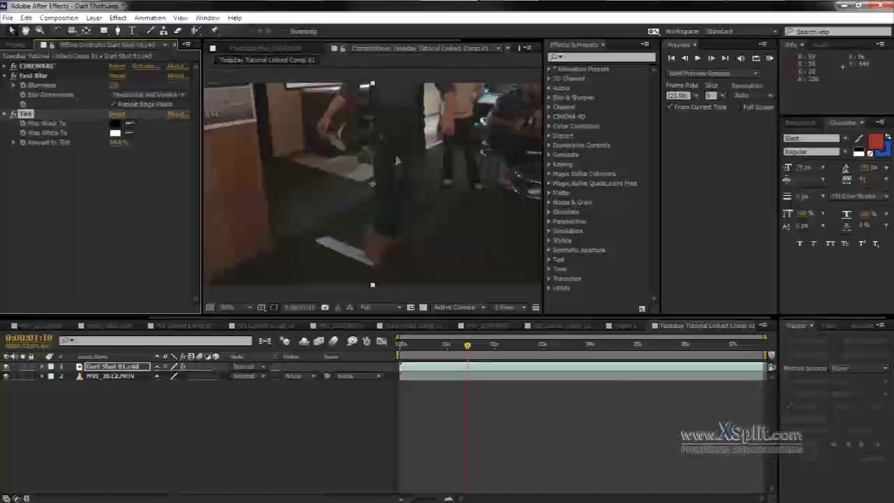
{"action": "left_click", "coordinate": [124, 167]}
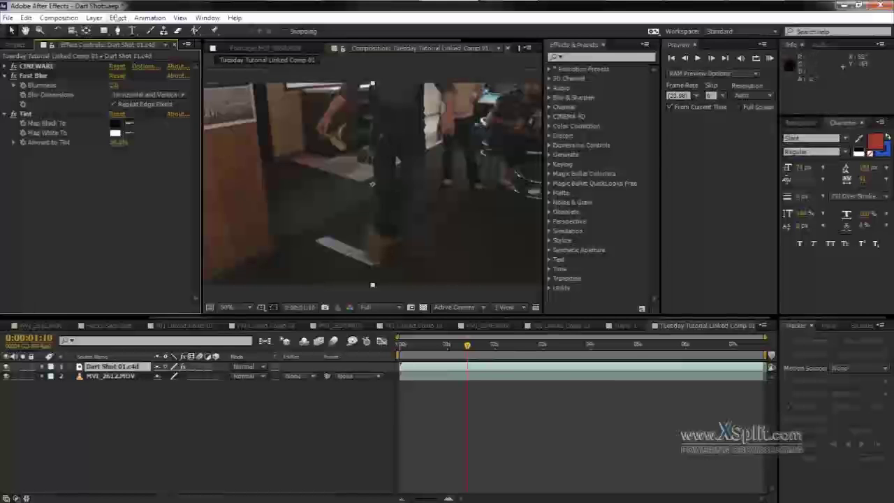
- Apply Add Grain to the dart layer, set its viewing mode to Final Output and undo the last value change
{"action": "left_click", "coordinate": [118, 17]}
{"action": "mouse_move", "coordinate": [77, 236]}
{"action": "left_click", "coordinate": [214, 239]}
{"action": "left_click", "coordinate": [147, 161]}
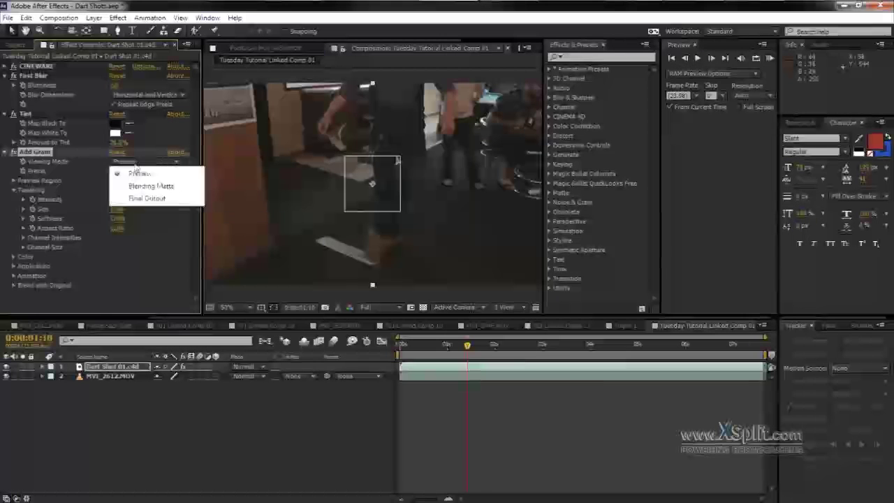
{"action": "left_click", "coordinate": [143, 198]}
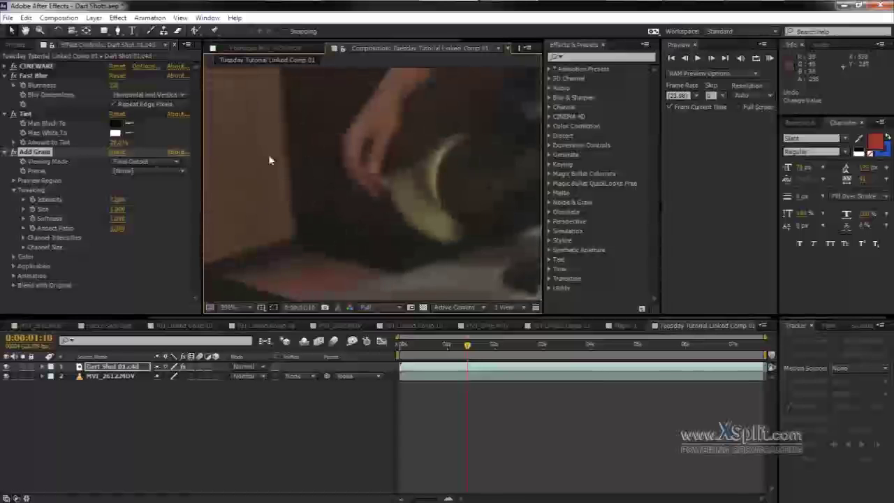
{"action": "key", "text": "ctrl+z"}
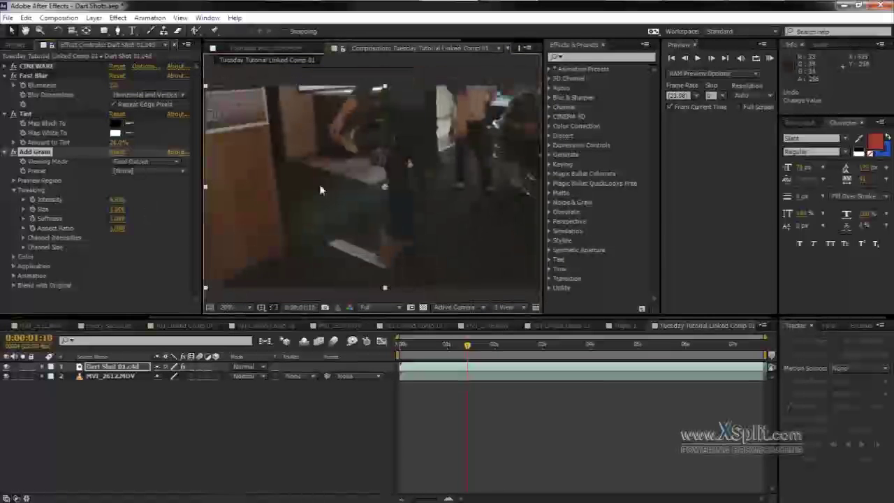
- Run a RAM preview of the composition from 0:00:00:03 and go to 0:00:00:07
{"action": "left_click", "coordinate": [405, 345]}
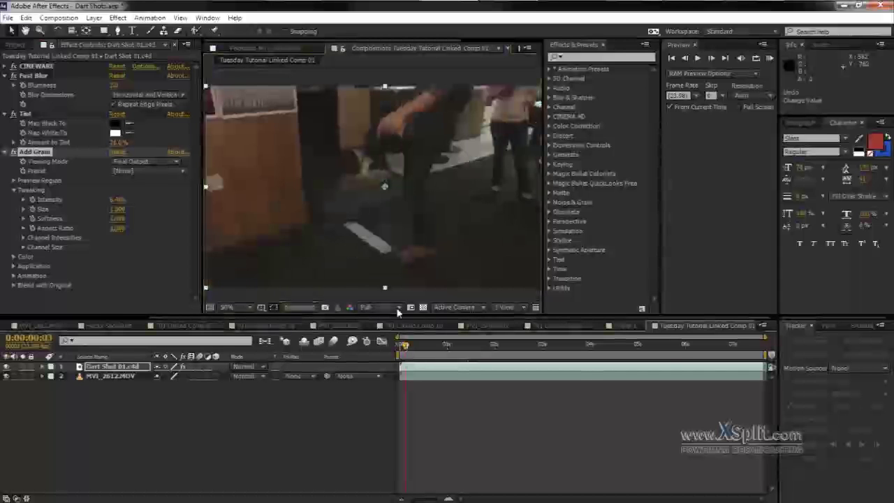
{"action": "key", "text": "KP_0"}
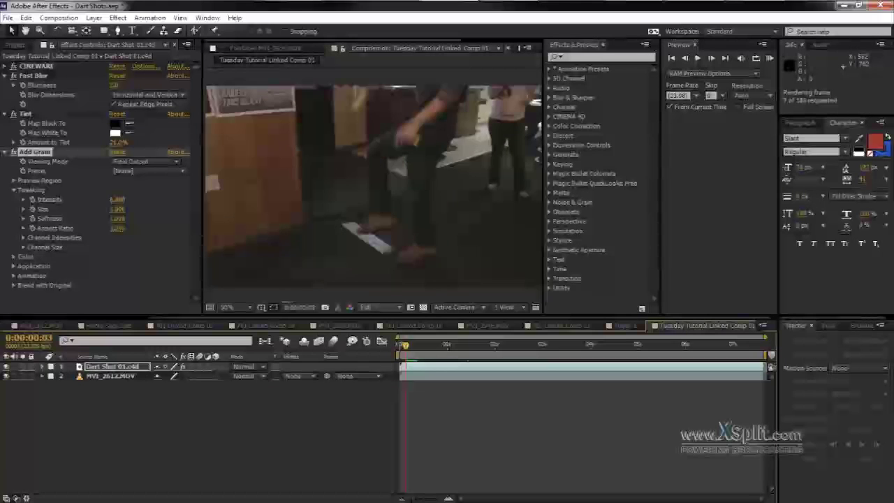
{"action": "left_click", "coordinate": [413, 349]}
- Disable the Tint effect on the dart layer and collapse the Fast Blur, Tint and Add Grain settings
{"action": "left_click", "coordinate": [13, 113]}
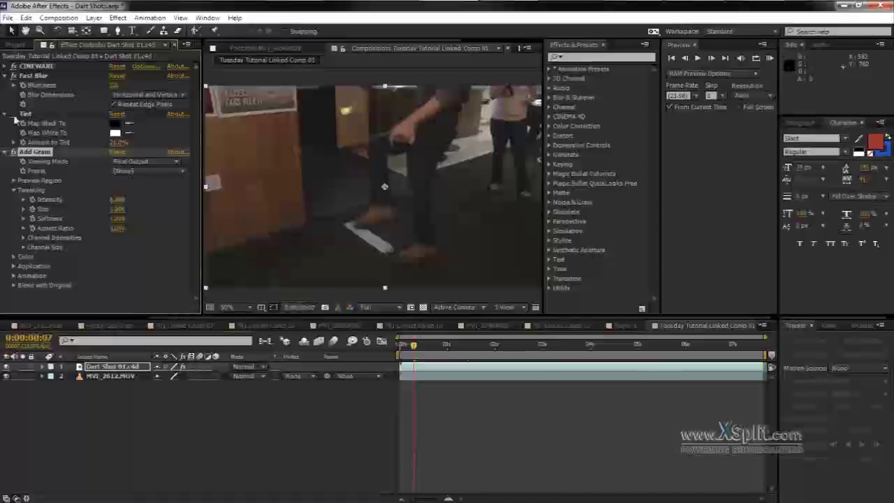
{"action": "left_click", "coordinate": [14, 74]}
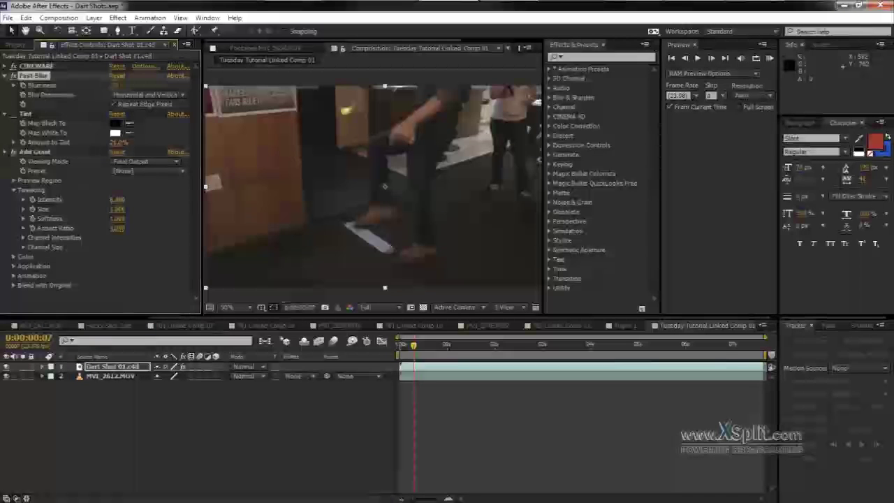
{"action": "left_click", "coordinate": [4, 76]}
{"action": "left_click", "coordinate": [4, 85]}
{"action": "left_click", "coordinate": [5, 94]}
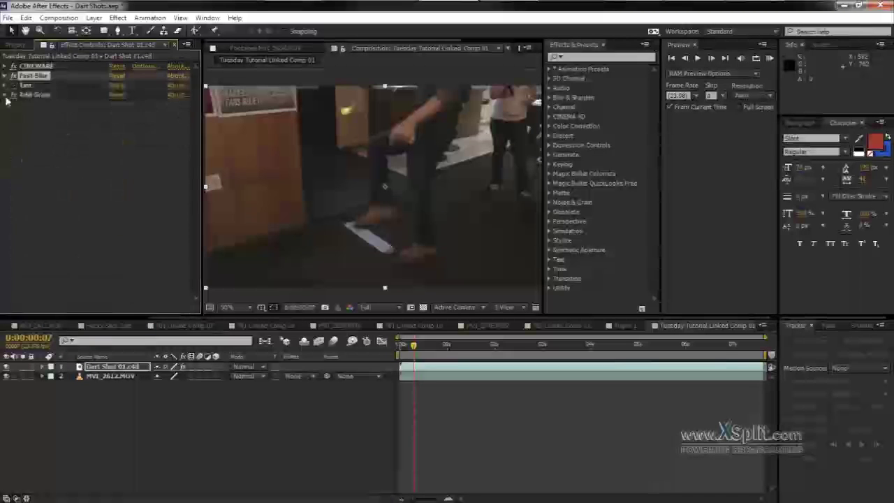
- Apply Curves to the Dart Shot 01.c4d layer, pull its curve slightly down and preview the composition from 0:00:01:07
{"action": "left_click", "coordinate": [117, 17]}
{"action": "mouse_move", "coordinate": [82, 134]}
{"action": "left_click", "coordinate": [209, 323]}
{"action": "mouse_move", "coordinate": [74, 180]}
{"action": "left_mouse_down"}
{"action": "mouse_move", "coordinate": [80, 201]}
{"action": "mouse_move", "coordinate": [74, 191]}
{"action": "left_mouse_up"}
{"action": "left_click", "coordinate": [5, 104]}
{"action": "left_click", "coordinate": [462, 346]}
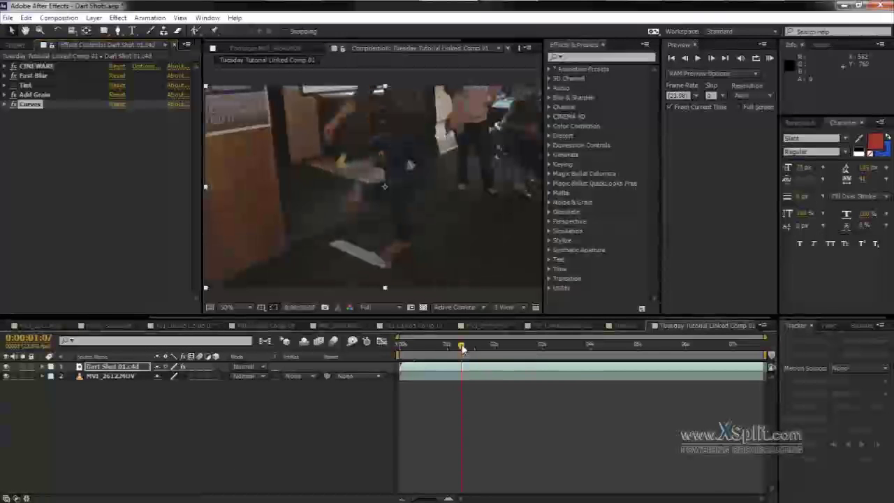
{"action": "key", "text": "KP_0"}
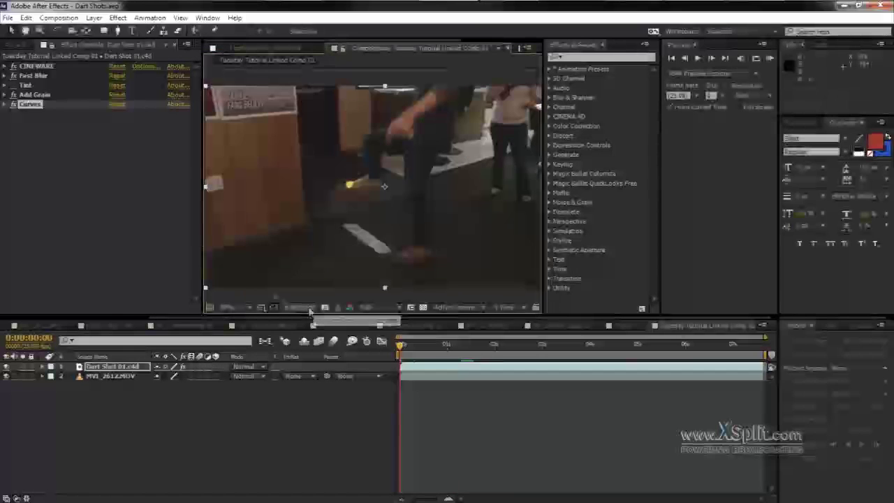
- Switch to Premiere Pro and apply the Magic Bullet Colorista Free effect to the linked composition clip in Sequence 01
{"action": "left_click", "coordinate": [510, 10]}
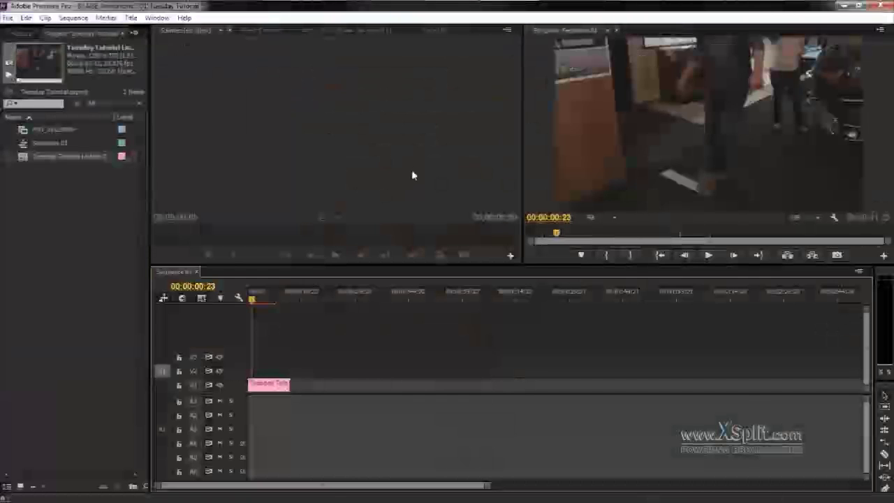
{"action": "left_click", "coordinate": [108, 32]}
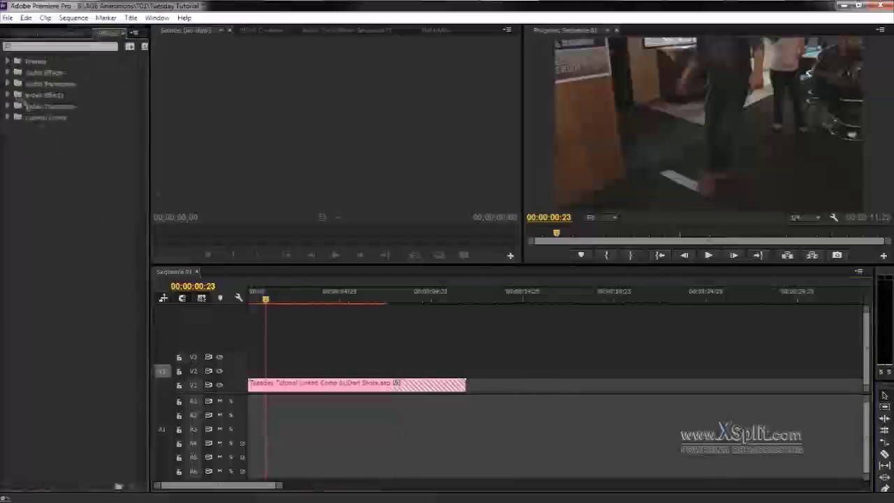
{"action": "left_click", "coordinate": [8, 95]}
{"action": "left_click", "coordinate": [13, 195]}
{"action": "left_click_drag", "start_coordinate": [58, 207], "coordinate": [304, 386]}
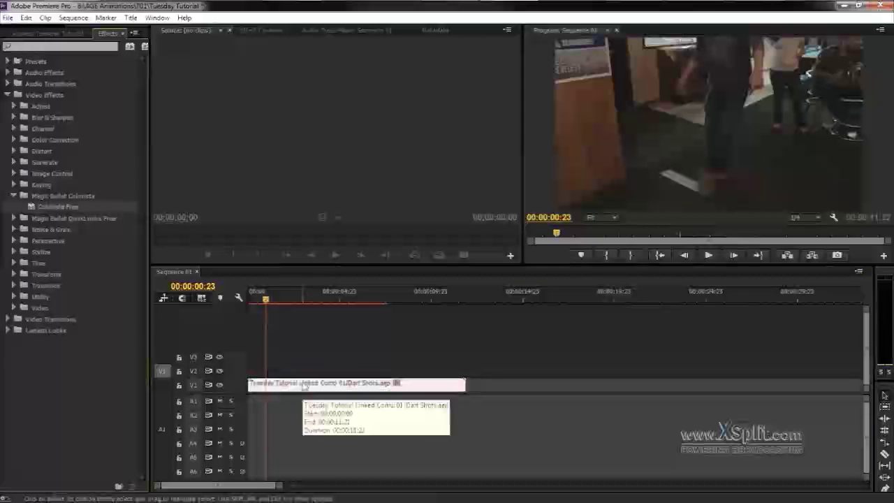
- Grade the clip in Colorista Free with warm orange highlights, blue shadows and a Saturation of 1.20
{"action": "left_click", "coordinate": [264, 30]}
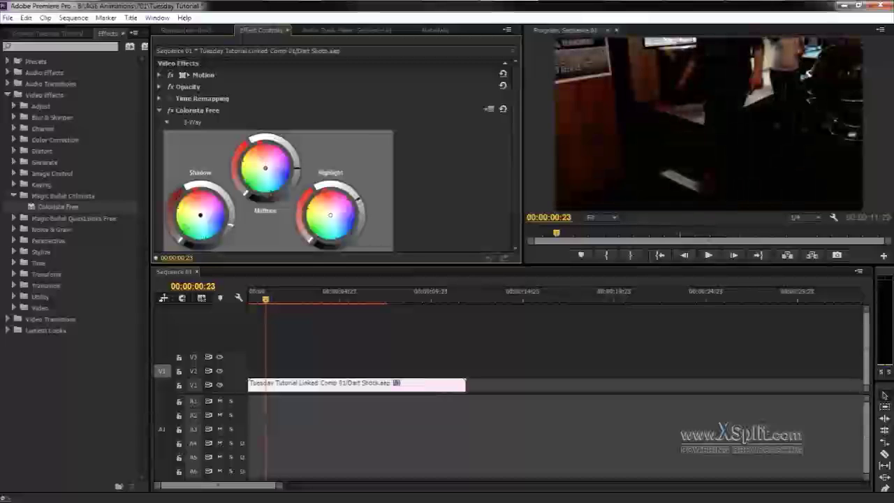
{"action": "scroll", "coordinate": [385, 196], "scroll_direction": "down", "scroll_amount": 1}
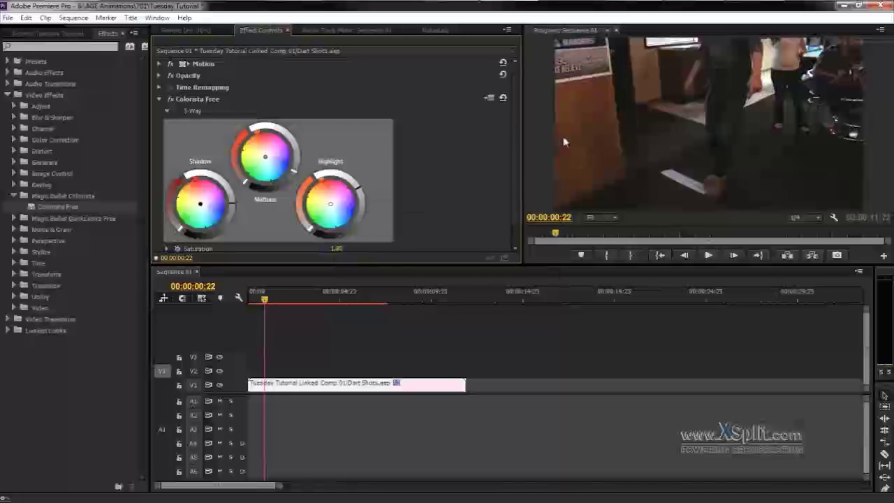
{"action": "left_click_drag", "start_coordinate": [330, 203], "coordinate": [323, 201]}
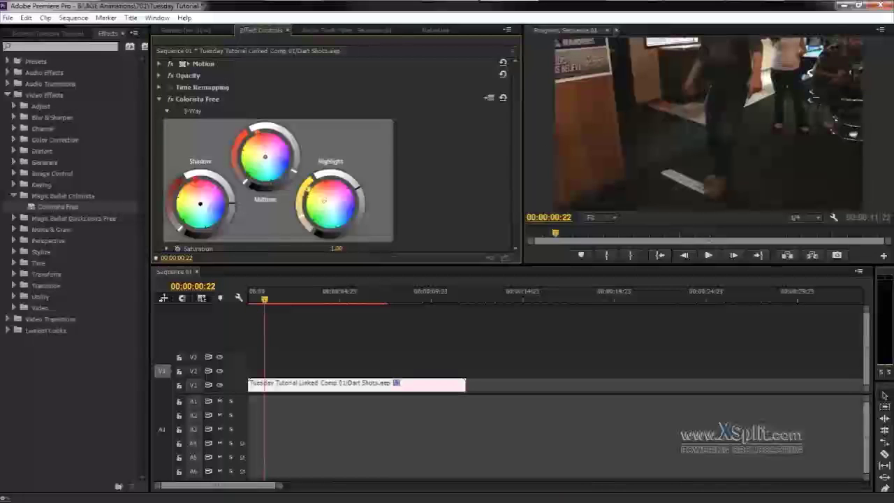
{"action": "left_click_drag", "start_coordinate": [199, 203], "coordinate": [207, 208]}
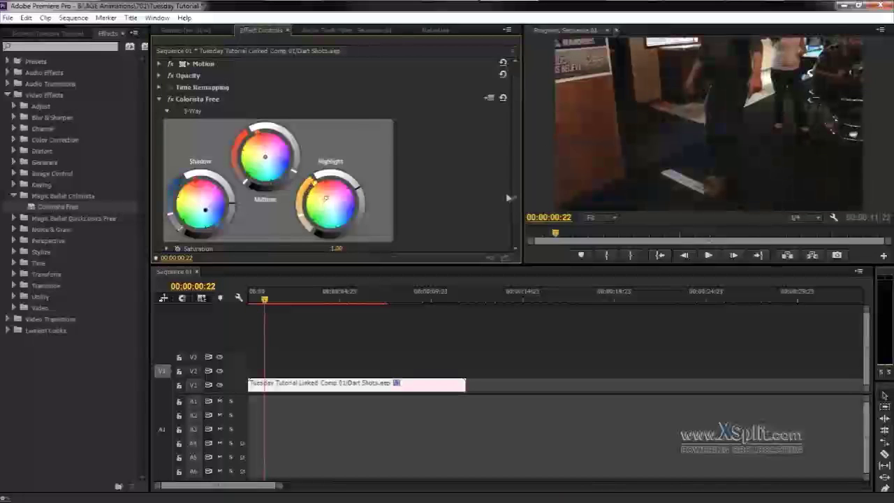
{"action": "scroll", "coordinate": [509, 198], "scroll_direction": "down", "scroll_amount": 1}
{"action": "scroll", "coordinate": [411, 221], "scroll_direction": "up", "scroll_amount": 1}
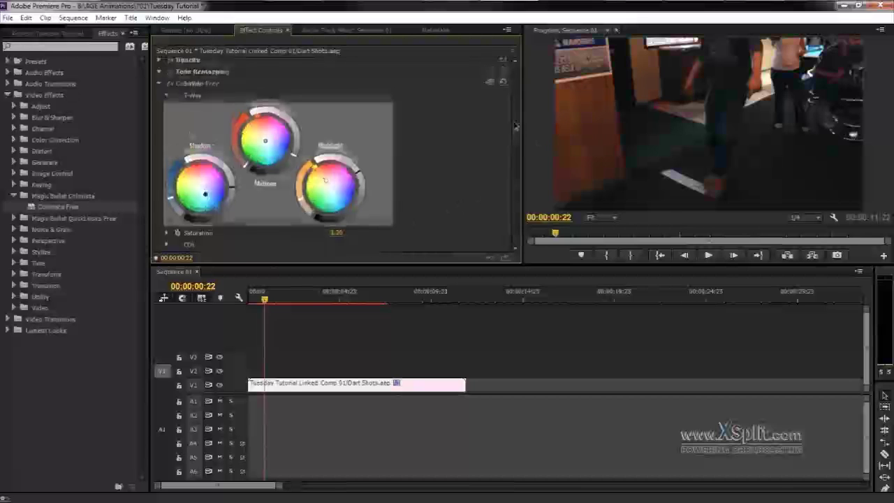
{"action": "scroll", "coordinate": [402, 244], "scroll_direction": "down", "scroll_amount": 1}
- Play the graded sequence from the start and scrub through the linked clip past 00:00:05:16
{"action": "left_click_drag", "start_coordinate": [257, 298], "coordinate": [247, 299]}
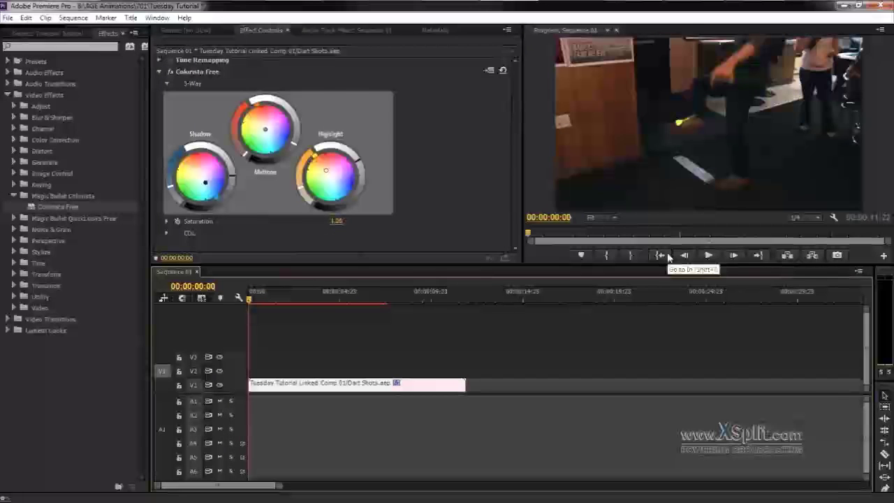
{"action": "left_click", "coordinate": [705, 255]}
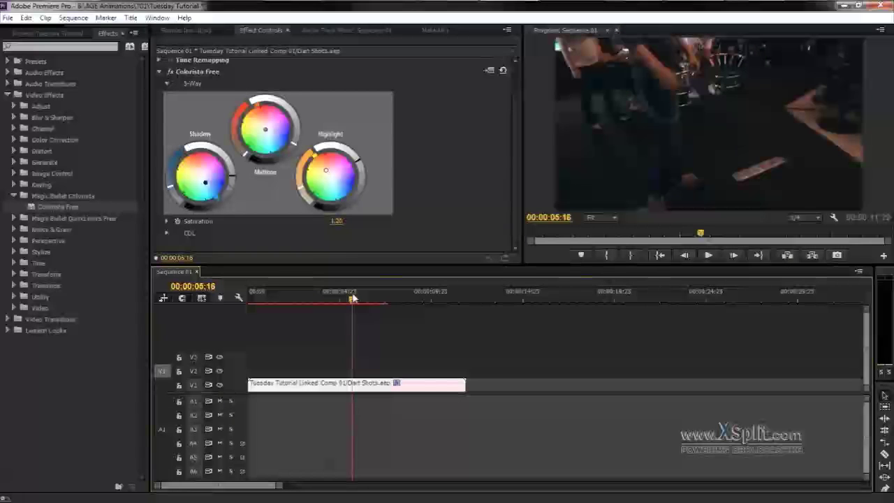
{"action": "left_click_drag", "start_coordinate": [352, 298], "coordinate": [370, 299]}
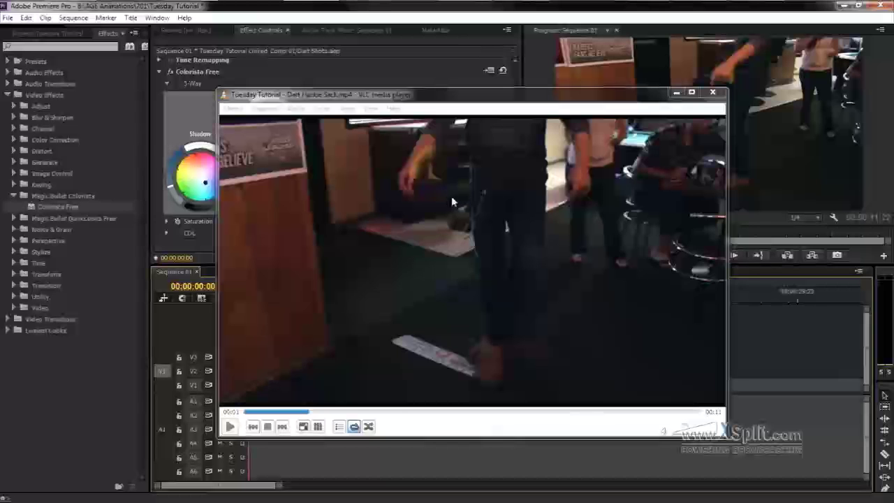
- Switch to VLC media player and play the rendered Tuesday Tutorial dart video
{"action": "left_click", "coordinate": [231, 426]}
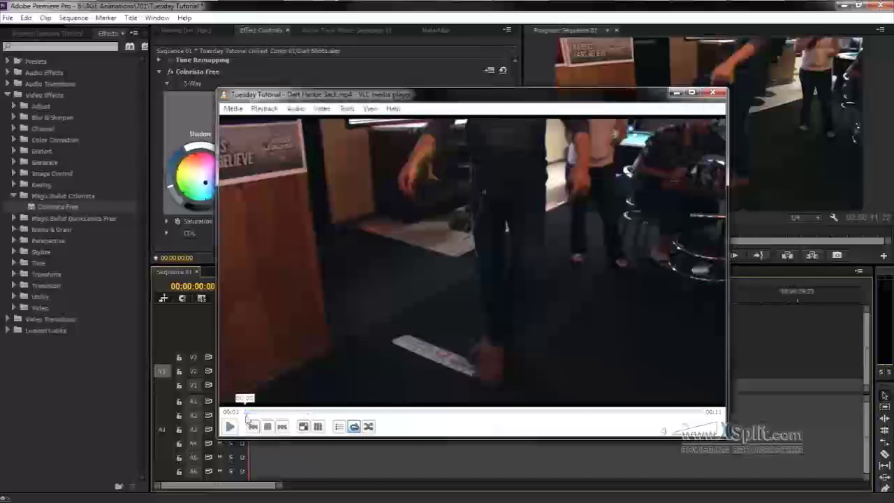